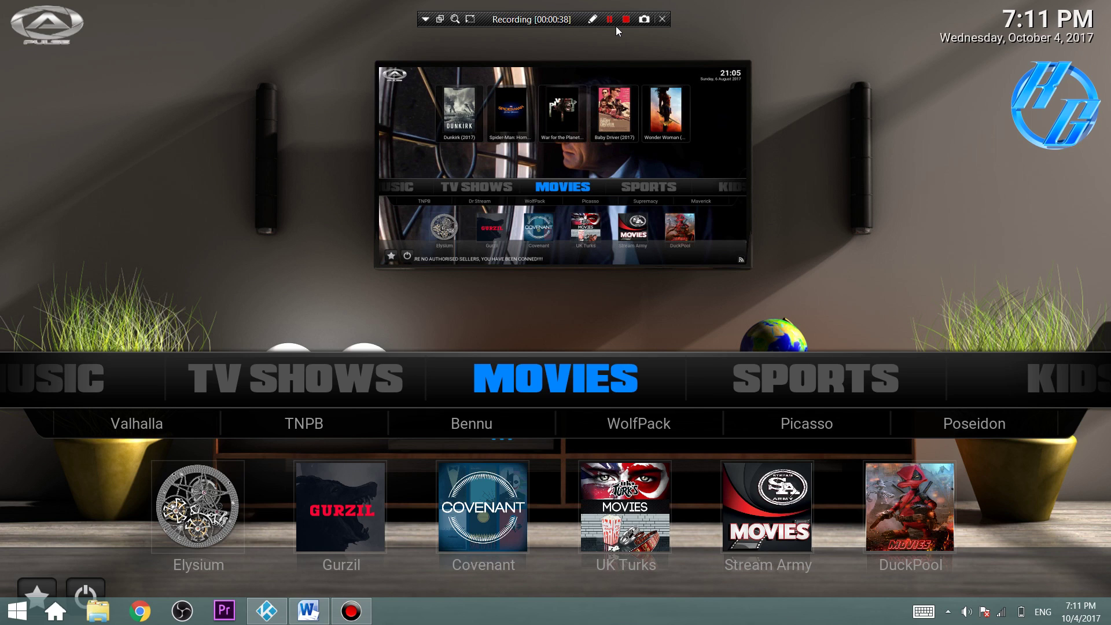
Open the Video Add-ons list under the System section of the home menu
key(shift+F12)
key(shift+F12)
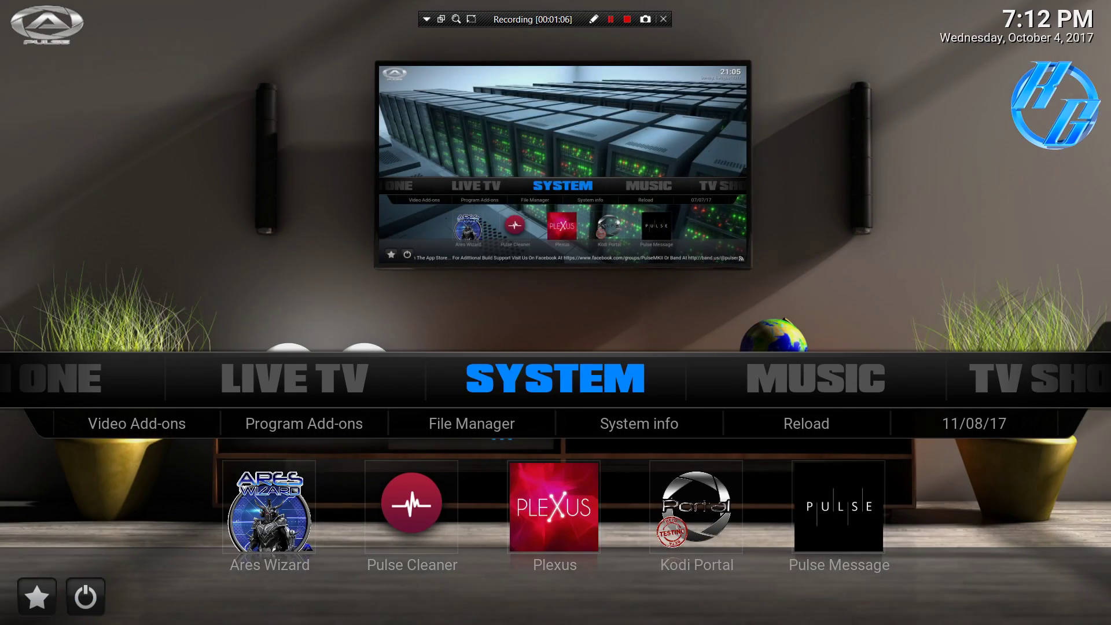
key(Left)
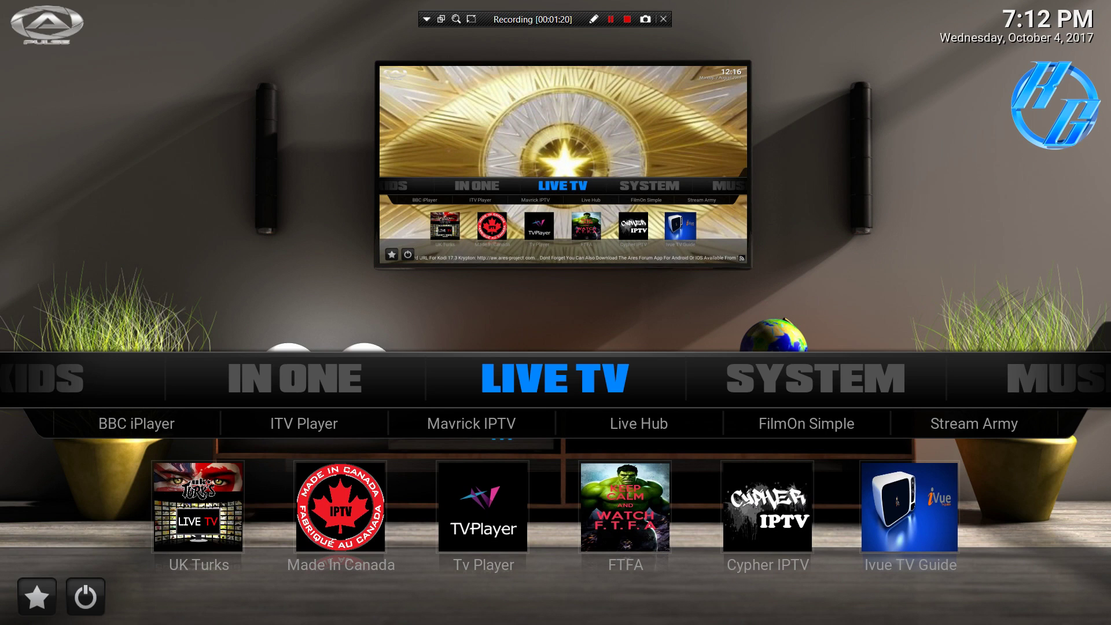
key(Right)
key(Down)
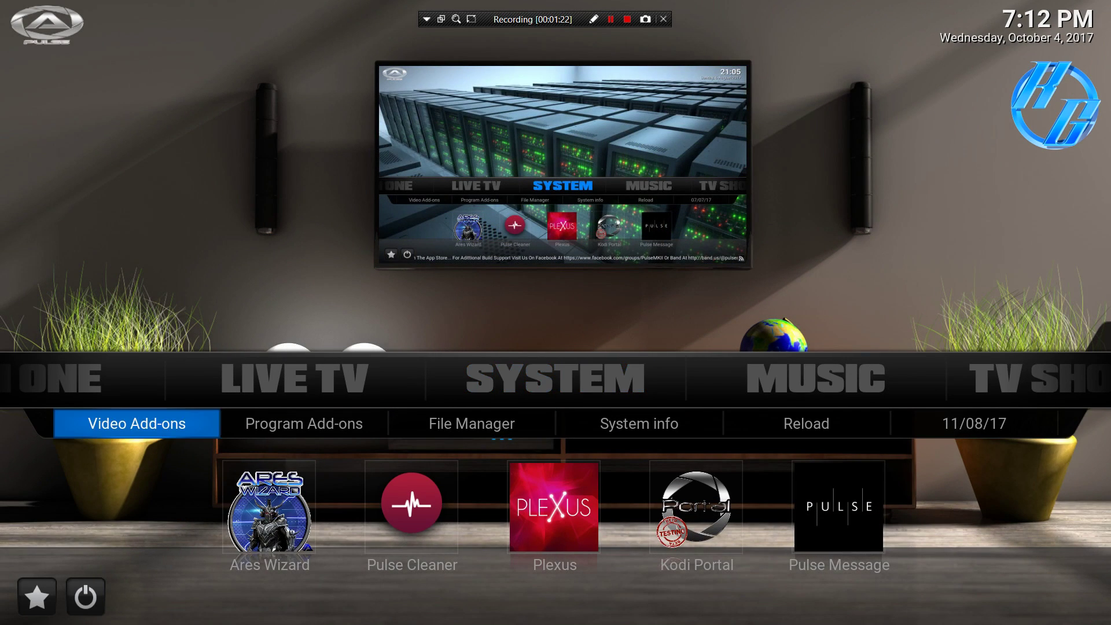
key(Return)
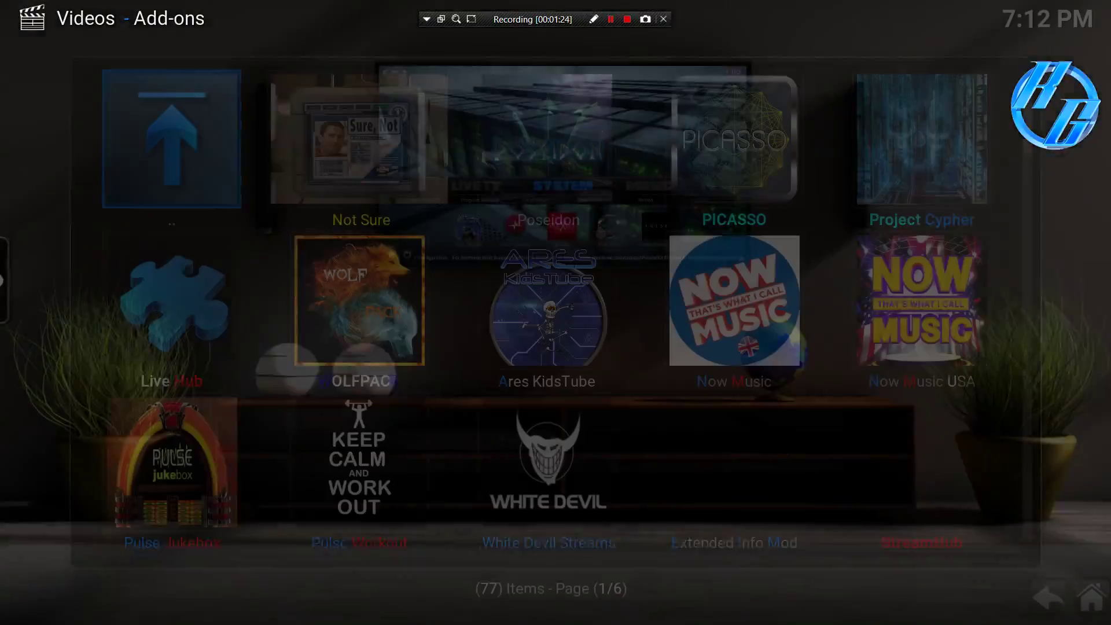
Find Twenty4Seven among the installed video add-ons and open it
scroll(617, 324, down, 4)
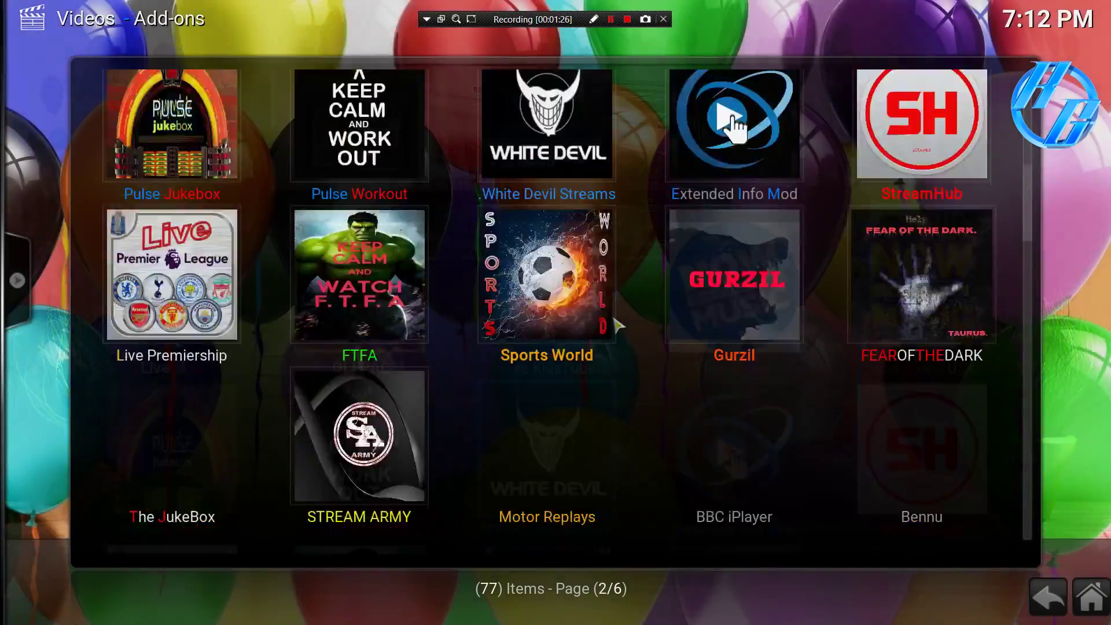
scroll(618, 325, down, 6)
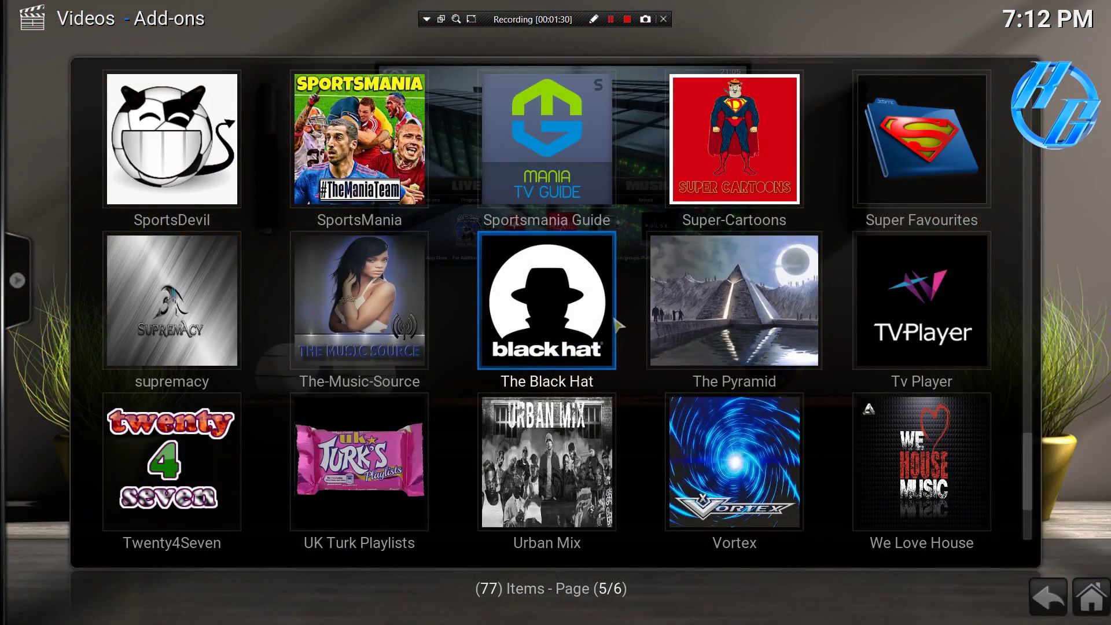
key(Left)
key(Left)
key(Down)
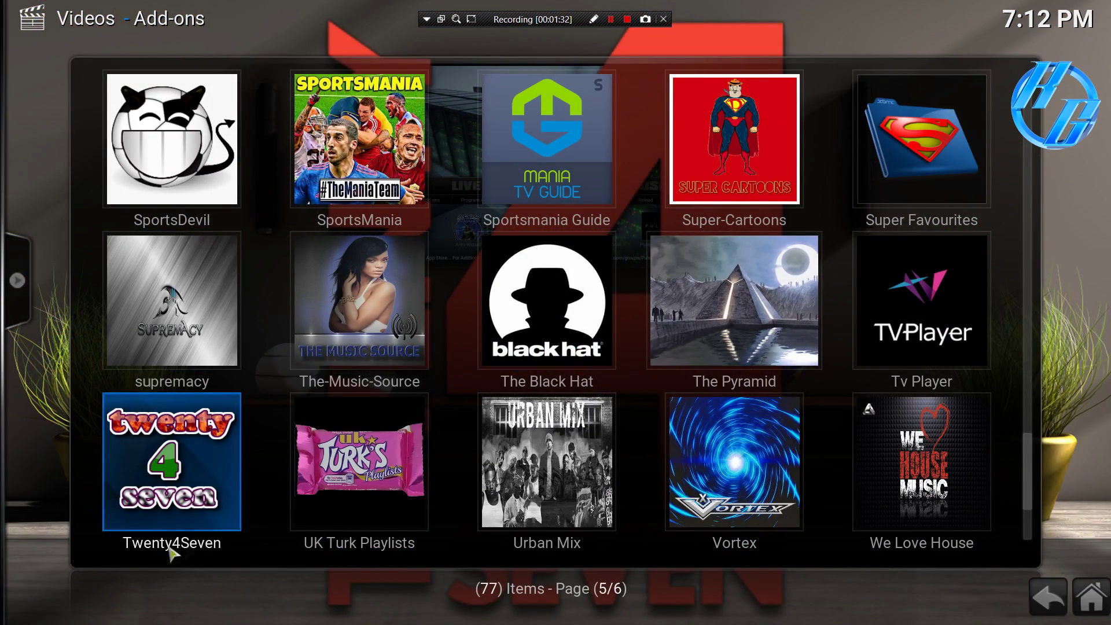
click(204, 476)
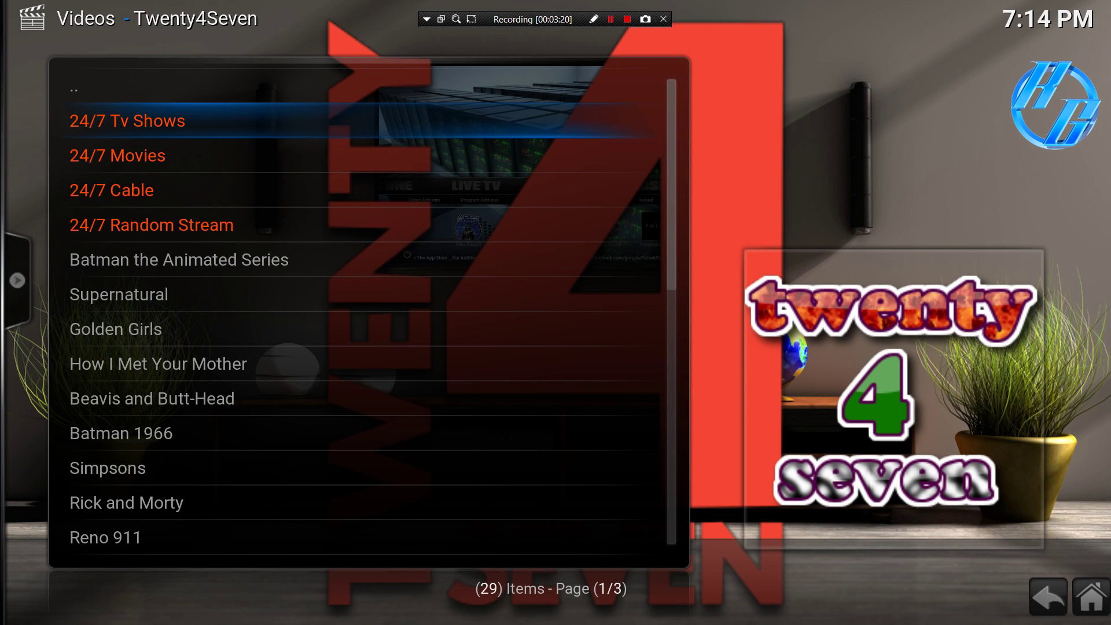
Open the 24/7 Cable category in Twenty4Seven and look through its full channel list
key(Down)
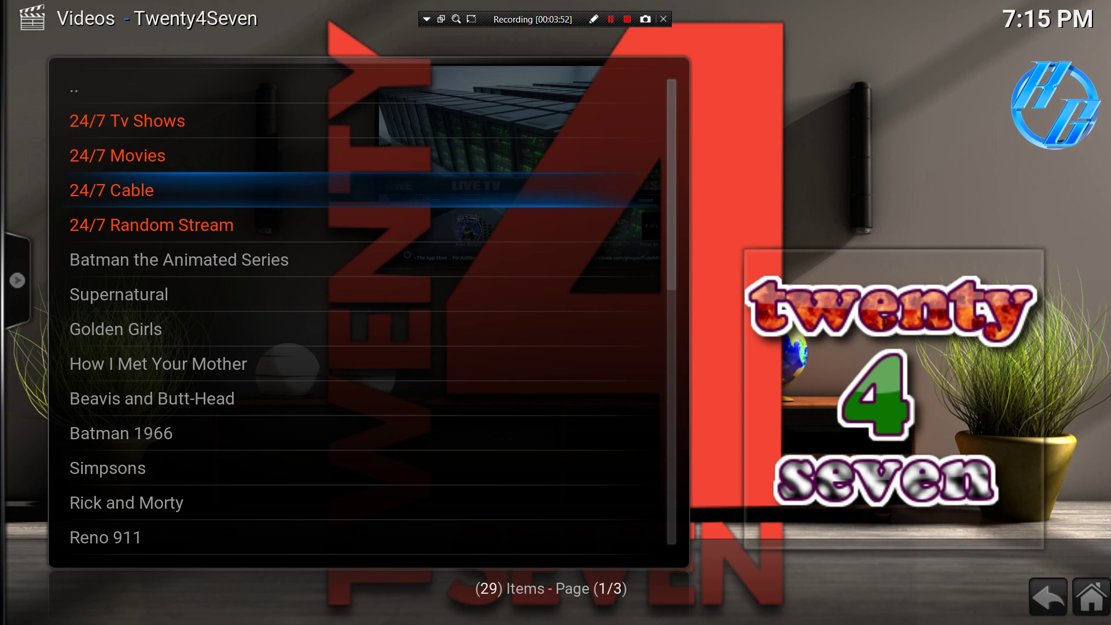
click(181, 191)
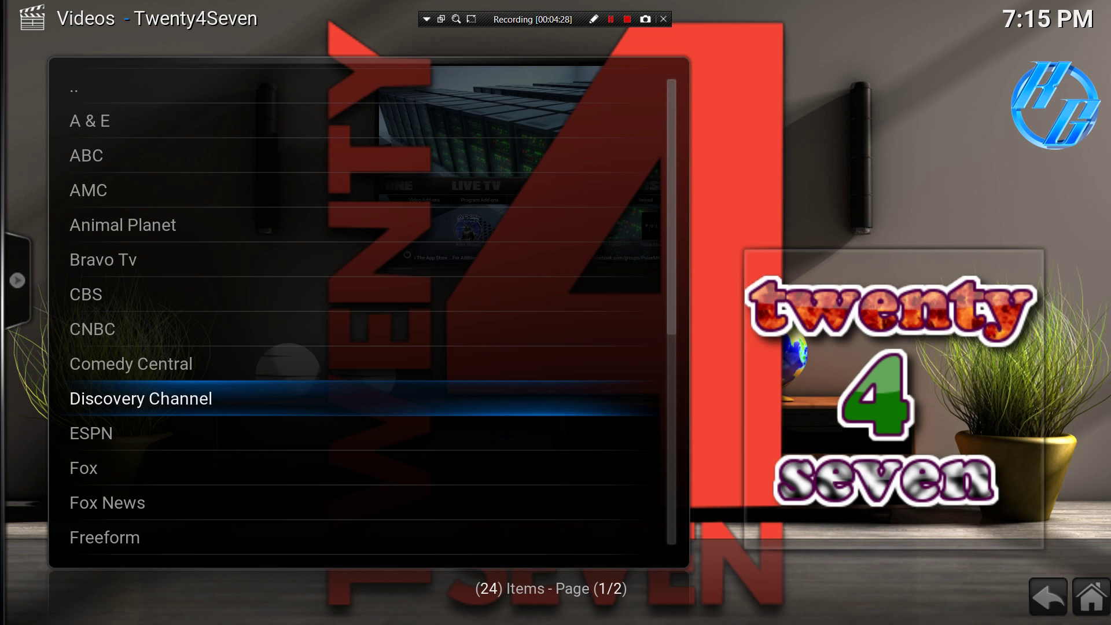
scroll(417, 391, down, 4)
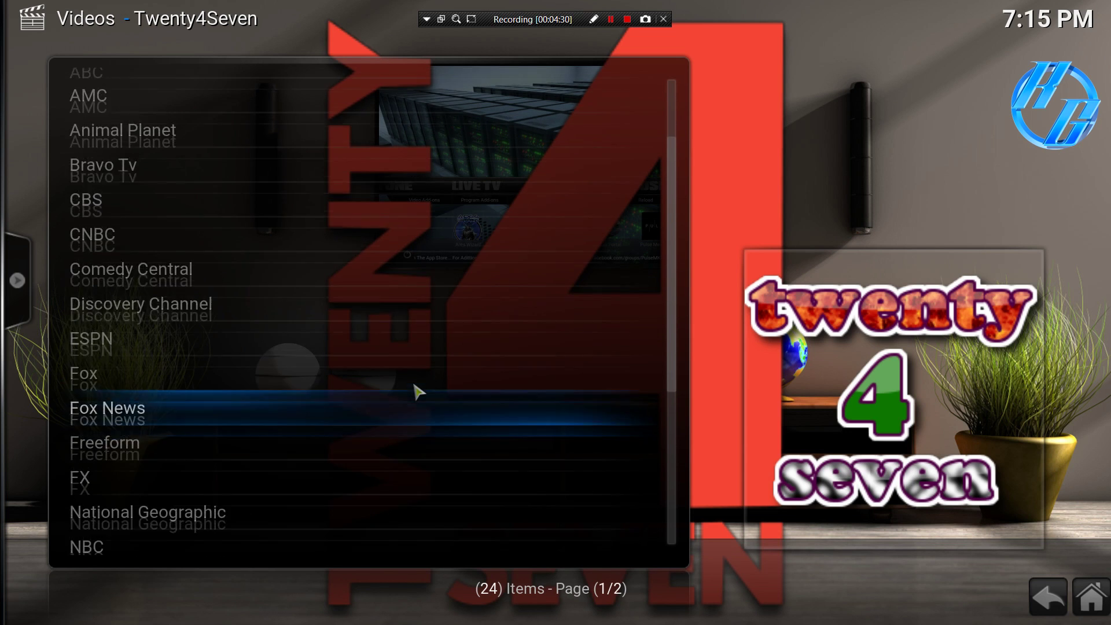
scroll(416, 391, up, 4)
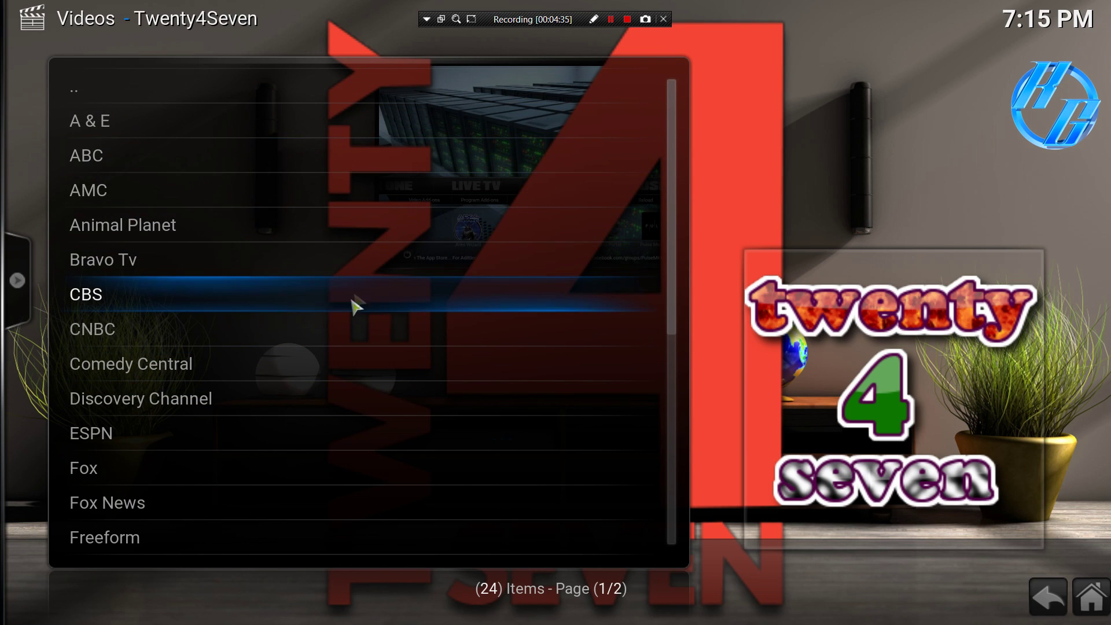
scroll(356, 304, down, 4)
scroll(356, 304, down, 3)
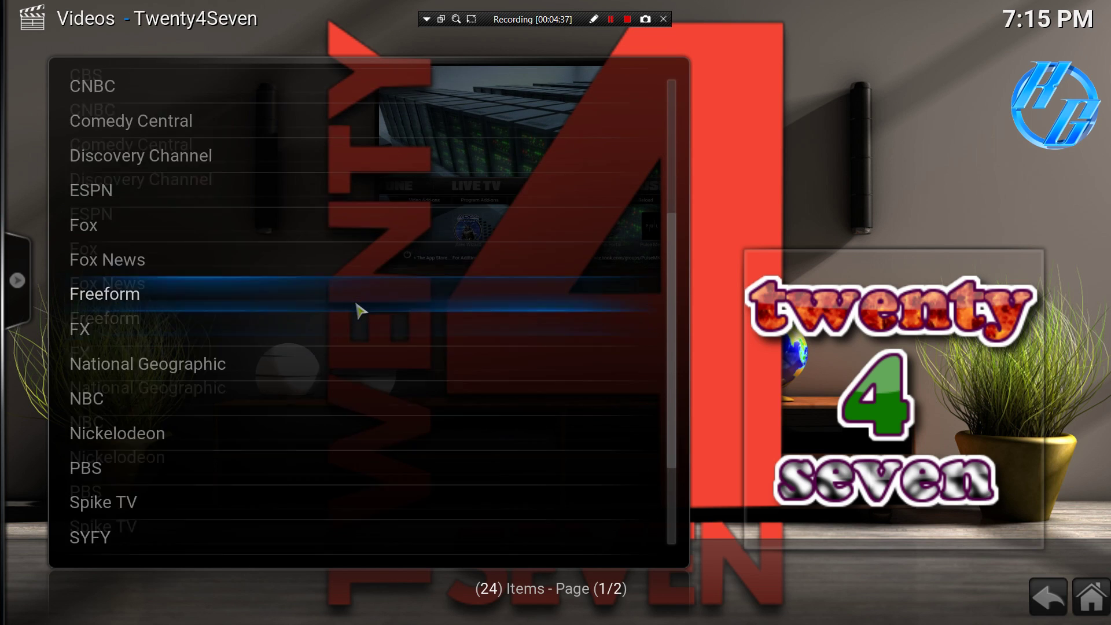
scroll(356, 304, down, 4)
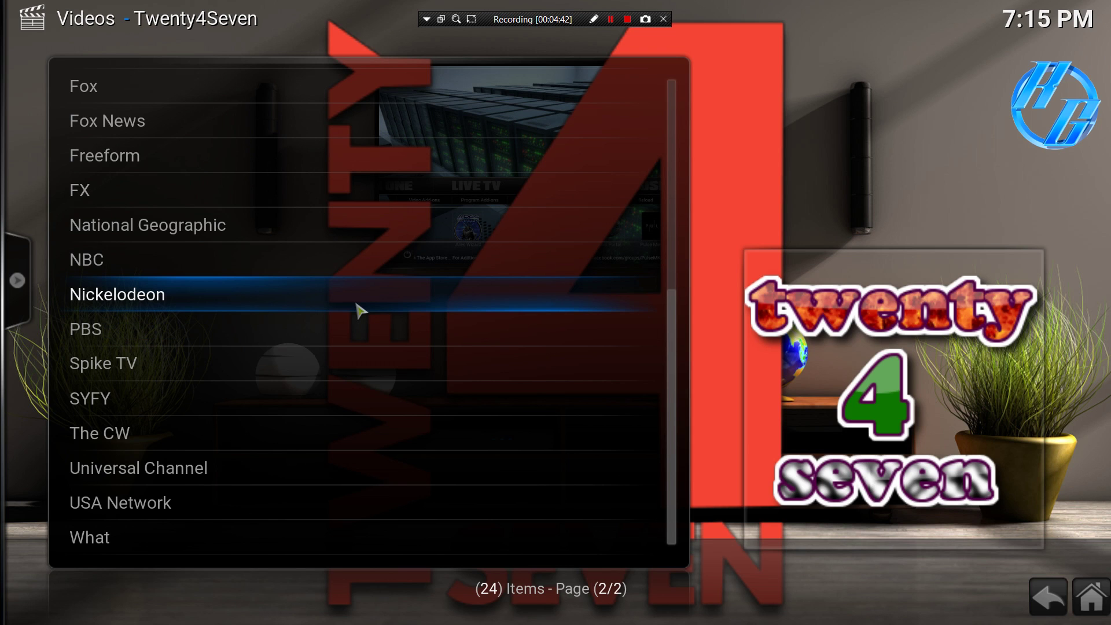
scroll(356, 304, up, 11)
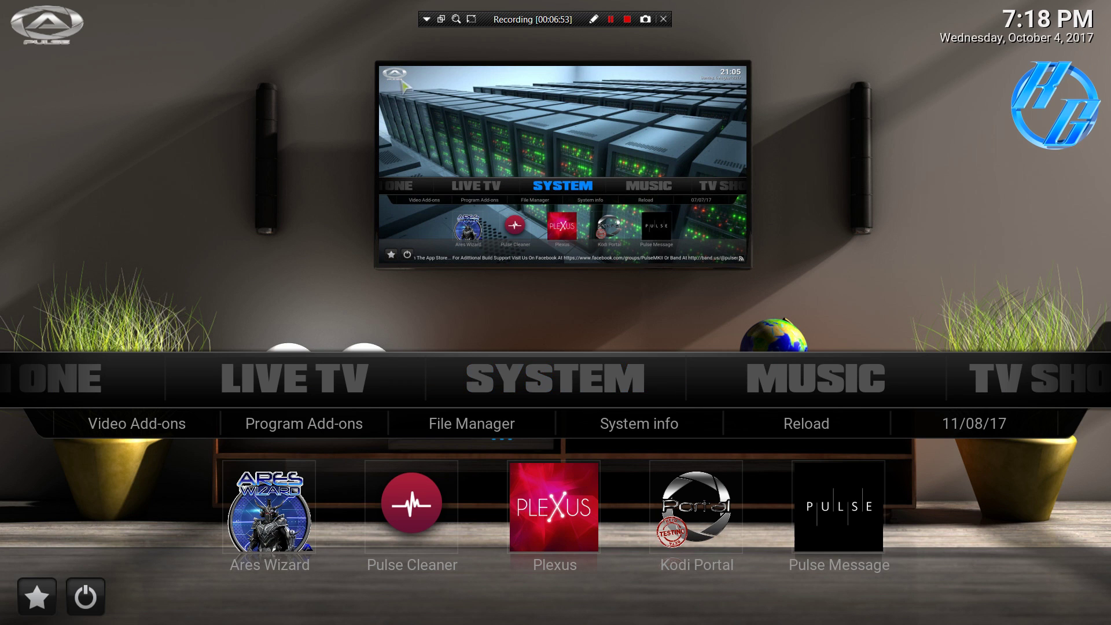
Review the path and name of the .sanctuary source in File Manager and return to the home screen
click(491, 423)
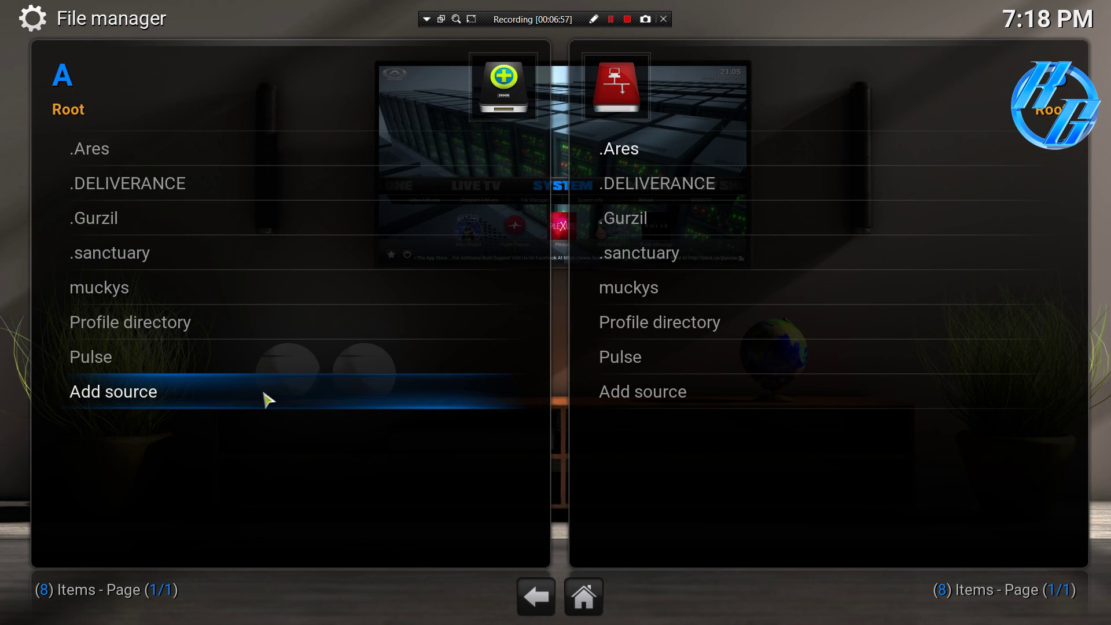
right_click(221, 261)
click(265, 305)
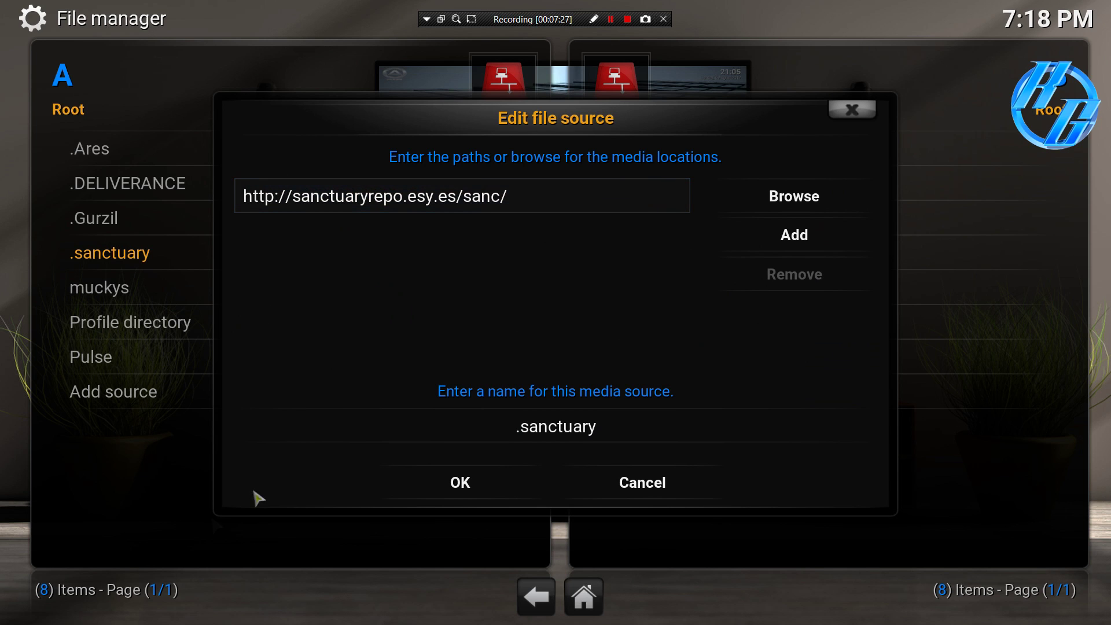
click(470, 496)
click(583, 596)
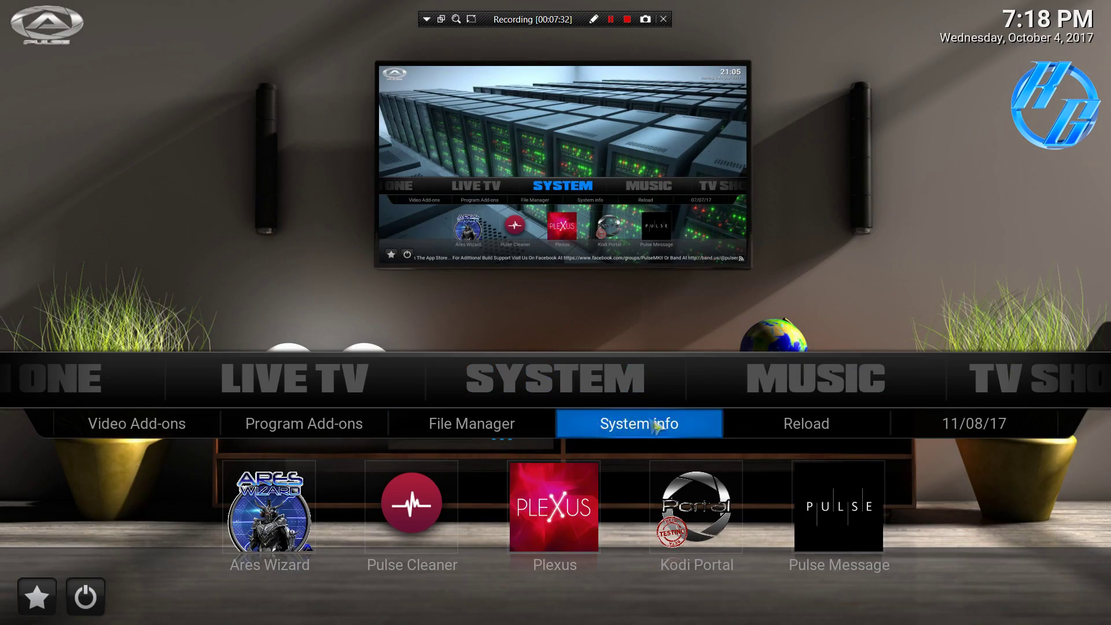
Locate repository.sanctuary-1.0.1.zip in the .sanctuary source of the add-on browser's zip file installer and close the dialog
click(612, 389)
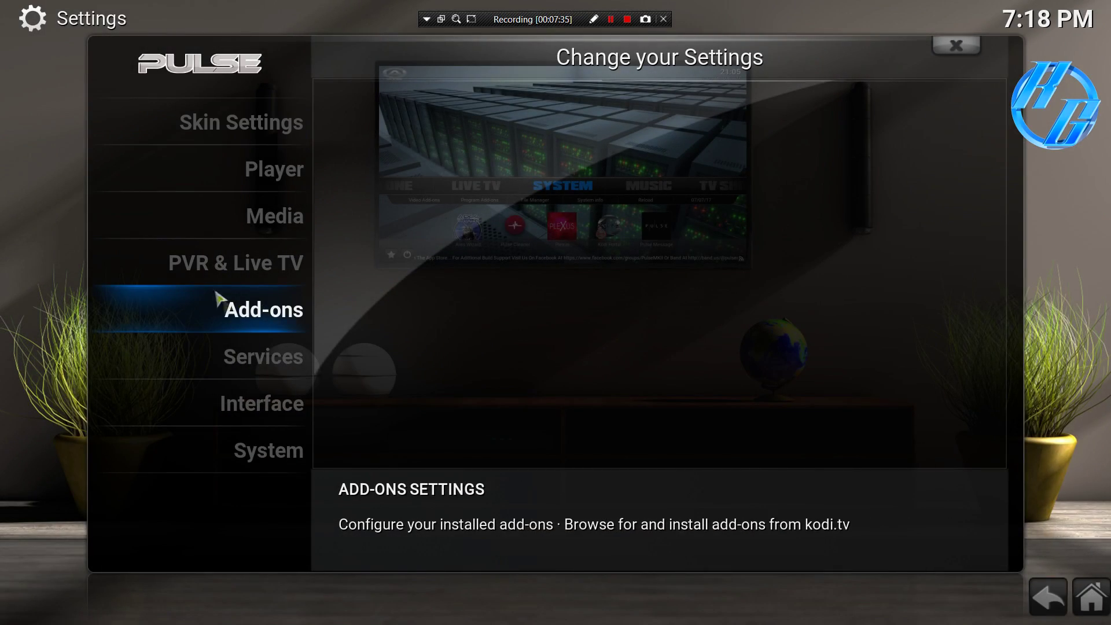
click(237, 318)
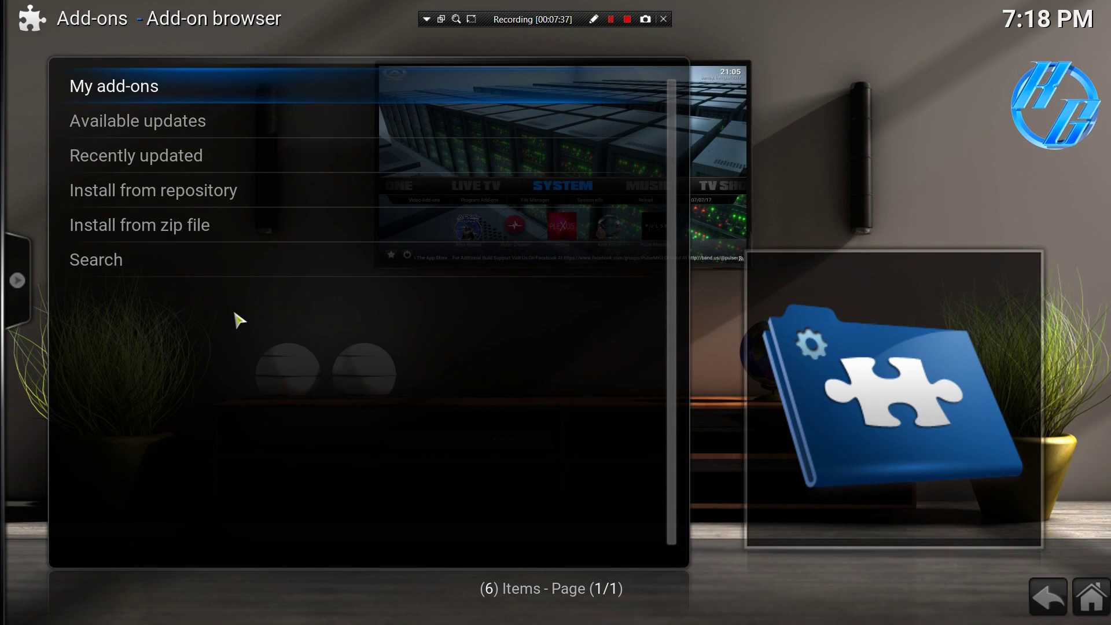
click(216, 240)
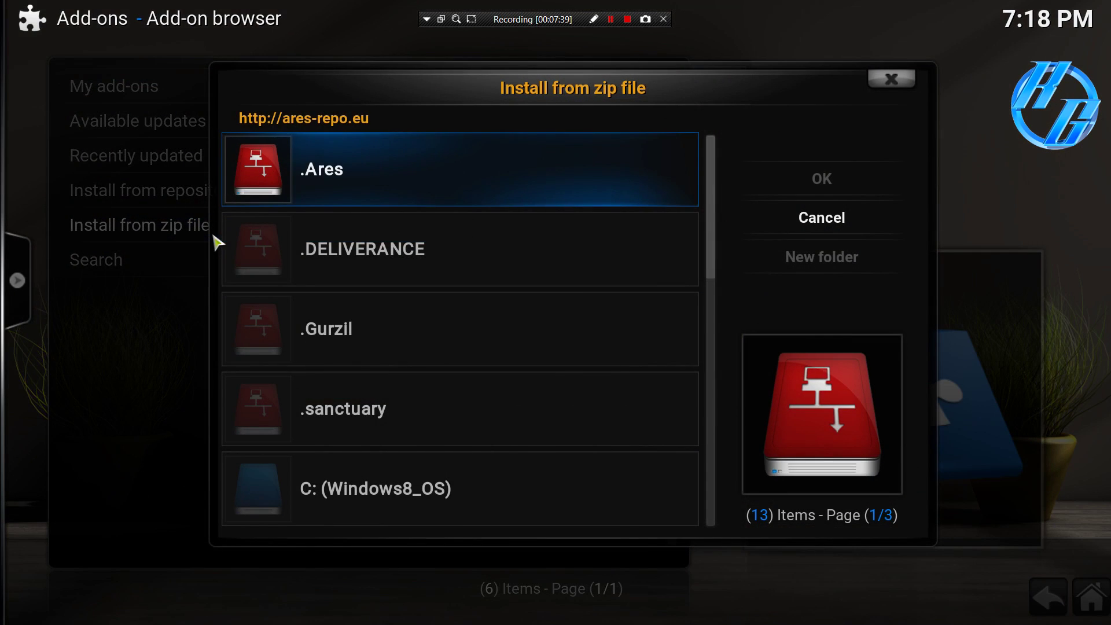
click(349, 428)
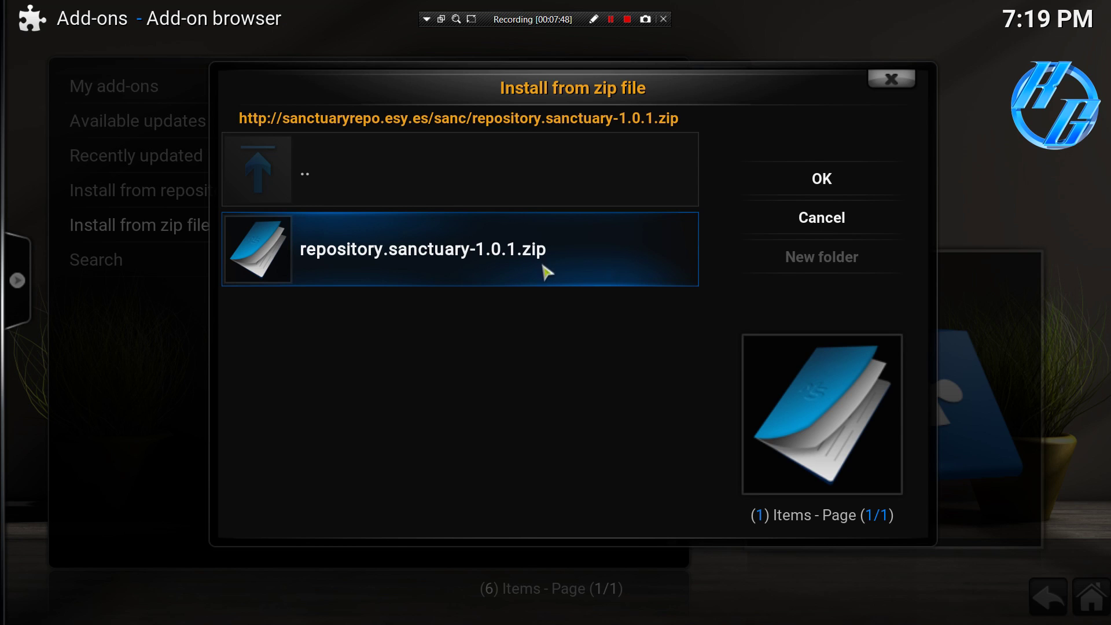
click(906, 80)
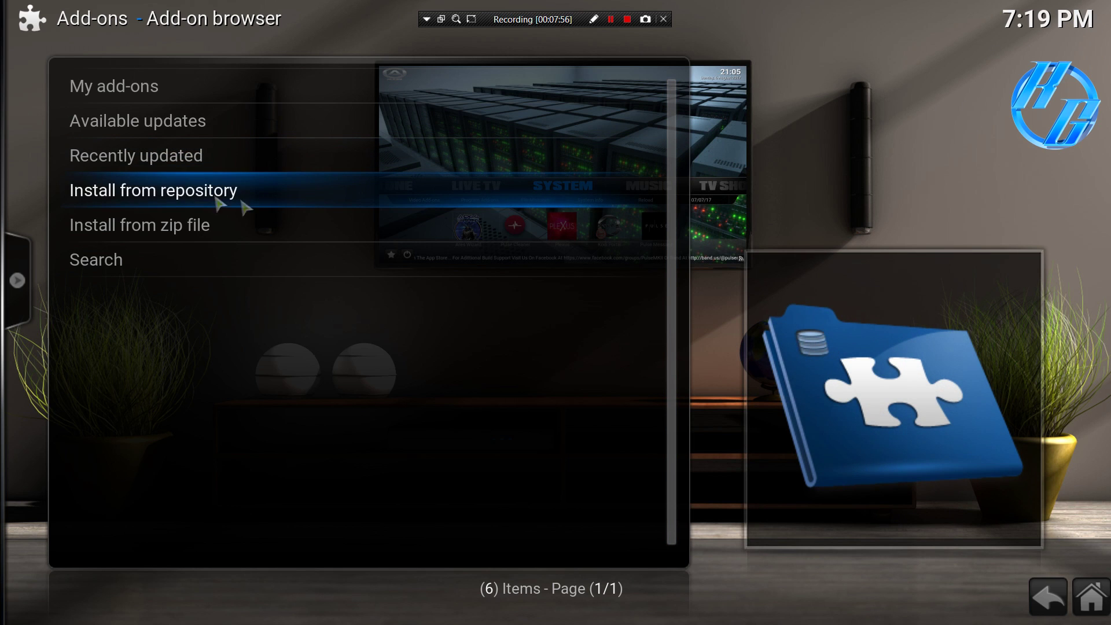
Find the Sanctuary repository among the installable repositories and open its video add-ons category
click(199, 203)
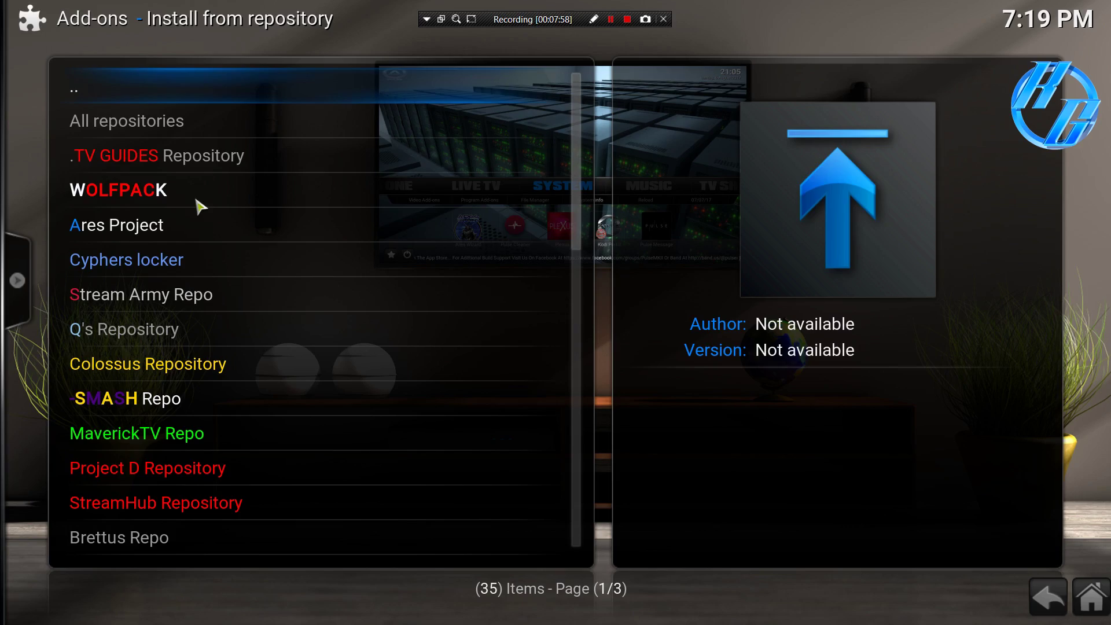
scroll(199, 201, down, 6)
scroll(200, 200, down, 15)
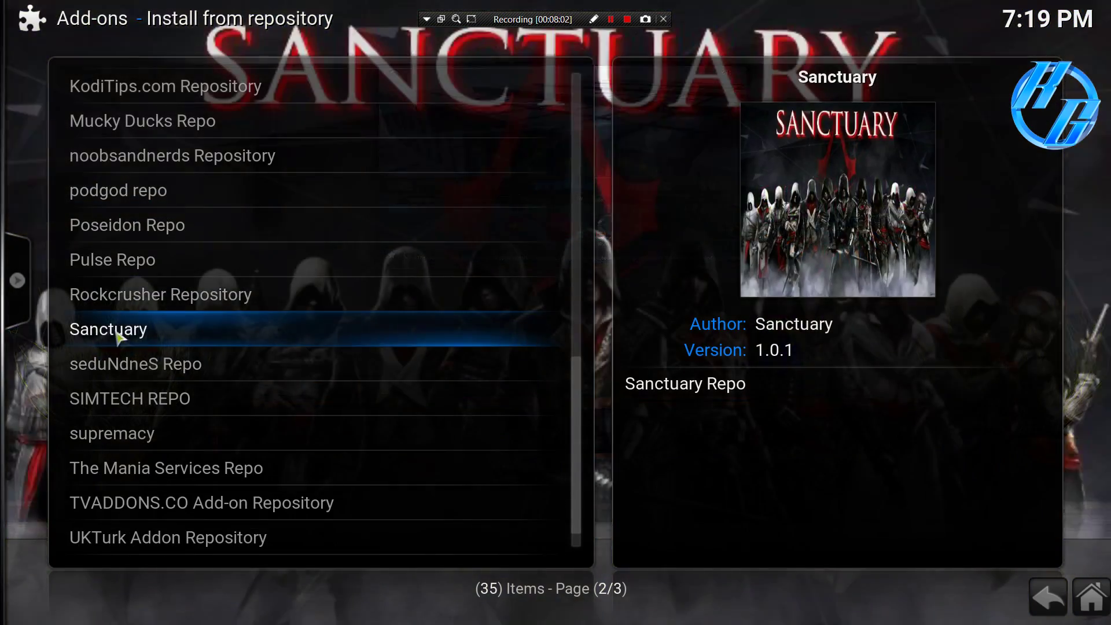
click(117, 340)
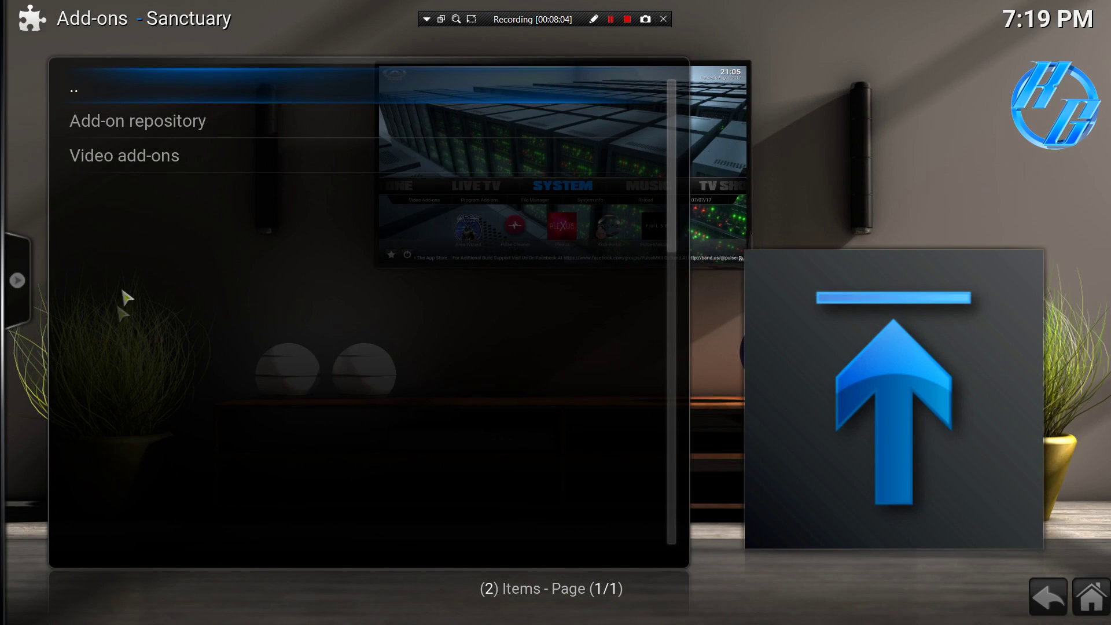
click(233, 172)
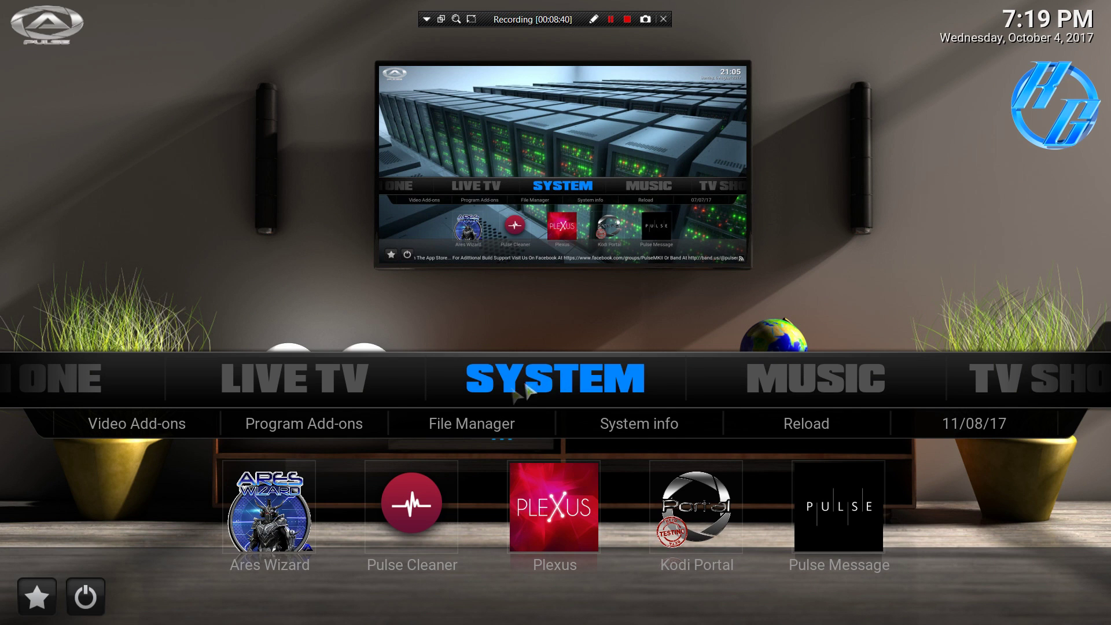
Reopen the Twenty4Seven video add-on from the System section and go back to the video add-ons list
click(166, 431)
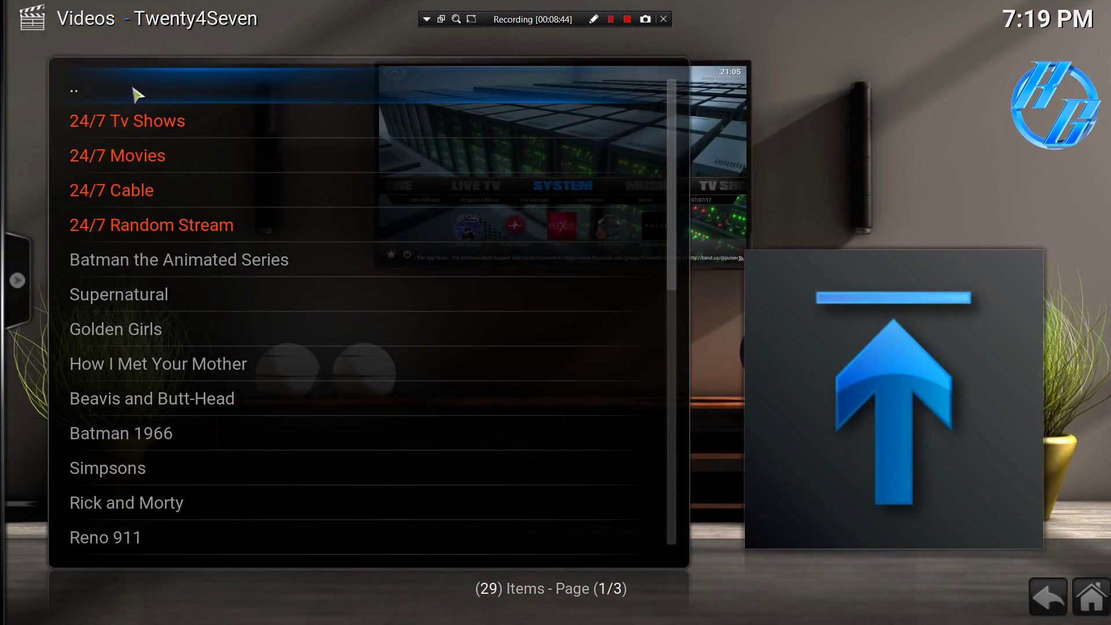
click(132, 97)
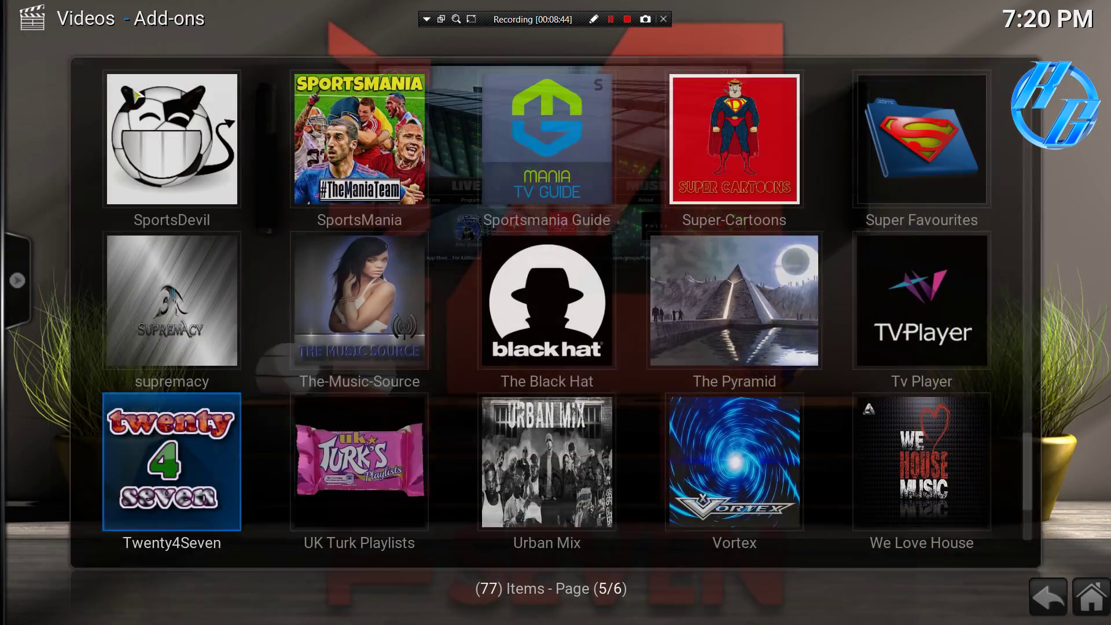